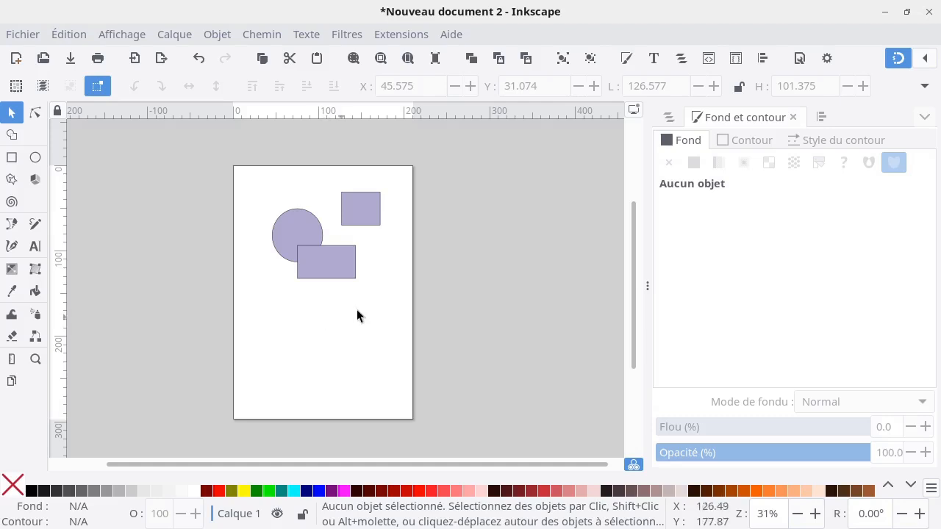
Open the document properties and examine the available page formats, the width and height fields, and the page unit options
click(35, 37)
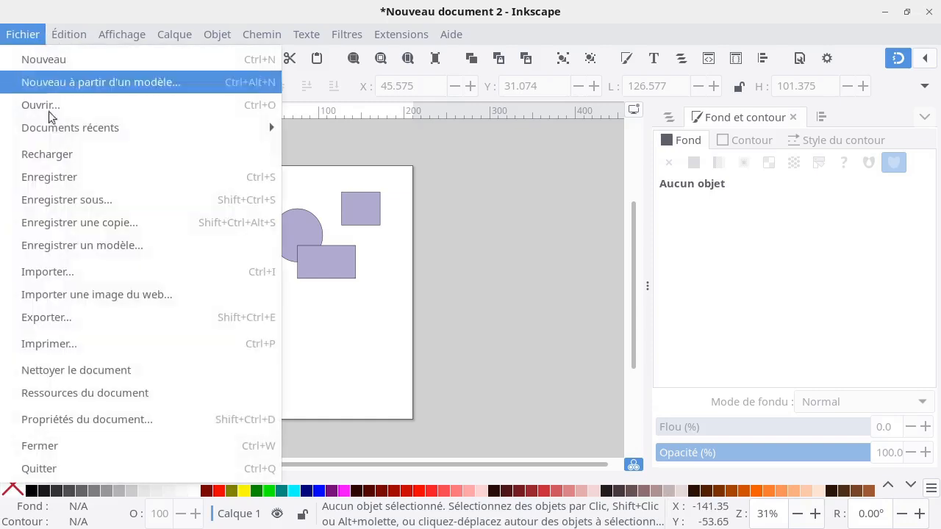
click(137, 421)
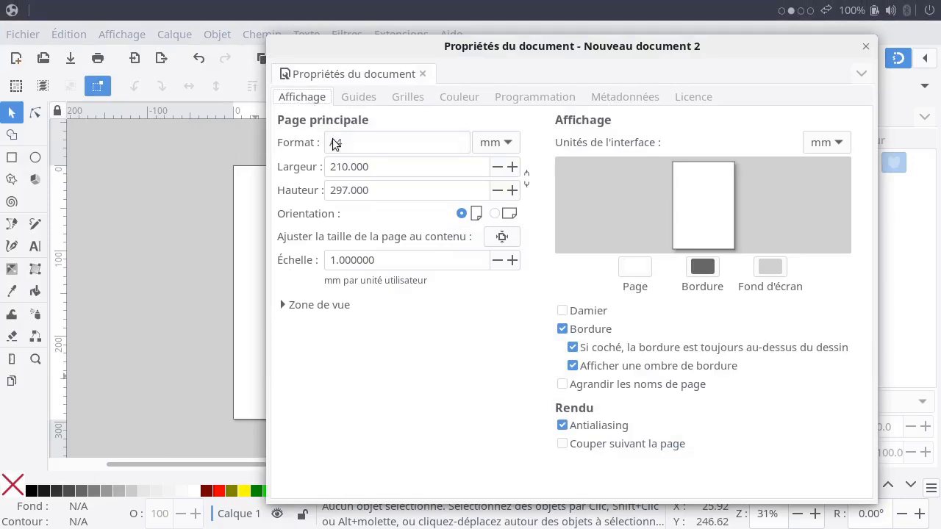
click(370, 145)
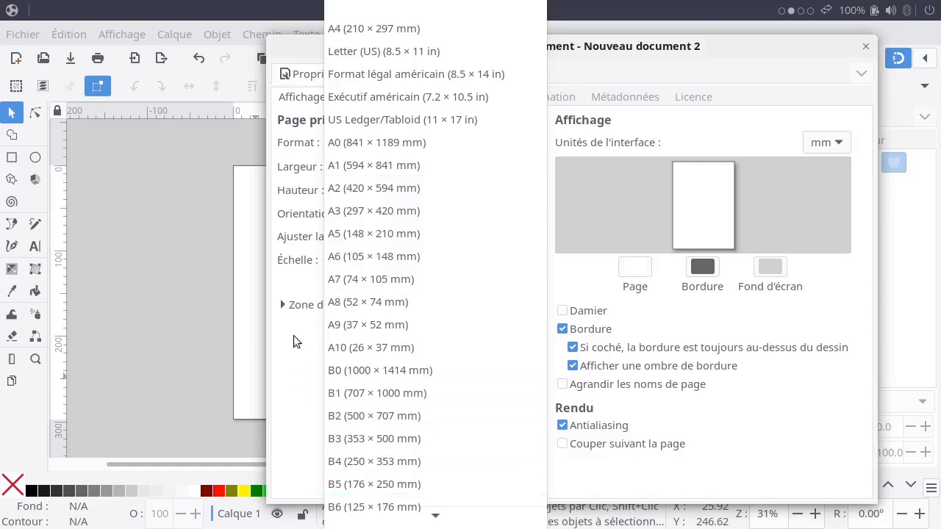
click(279, 382)
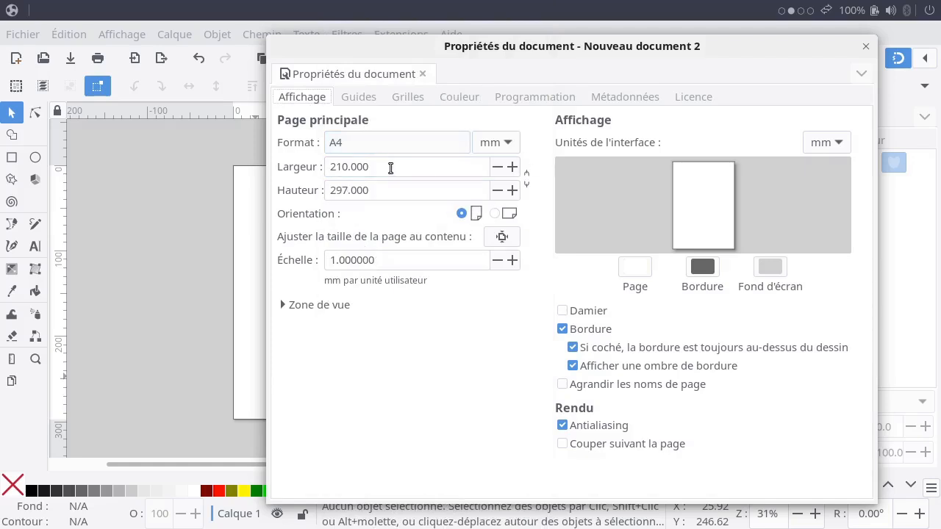
drag(389, 166, 319, 167)
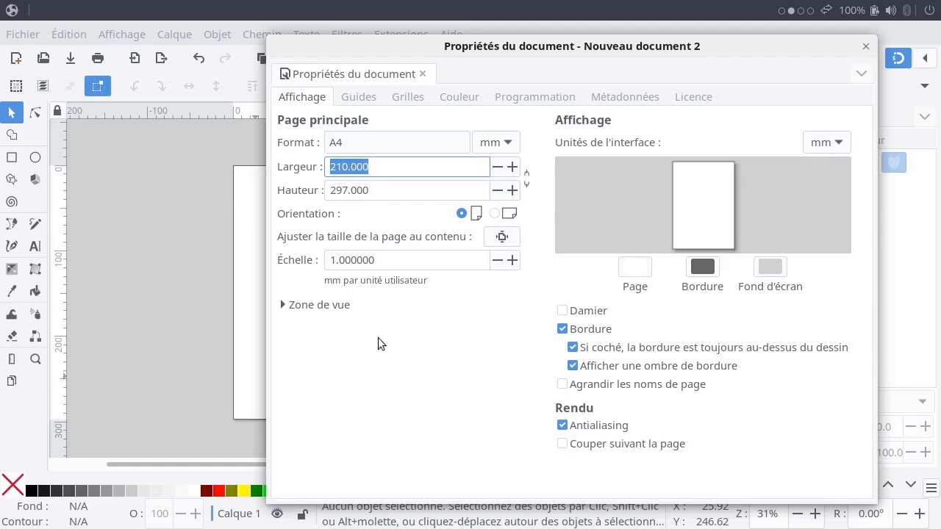
click(373, 189)
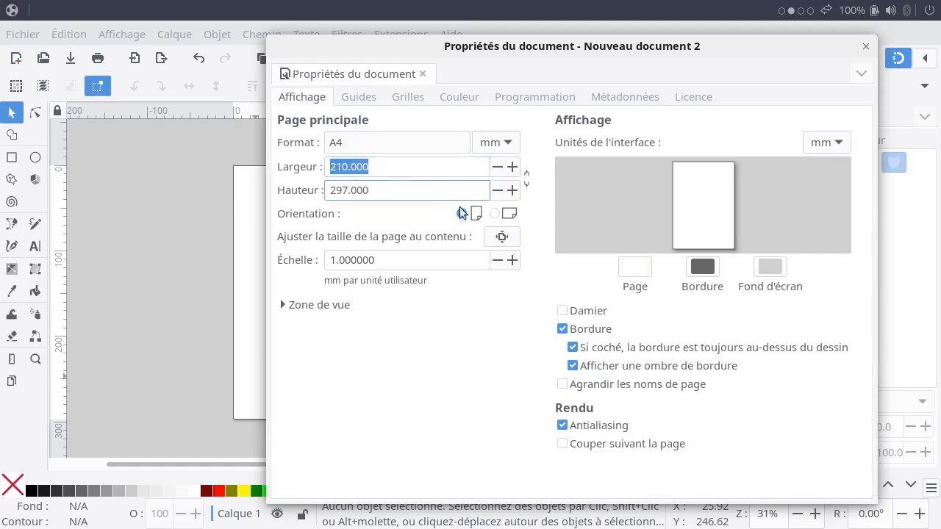
click(418, 169)
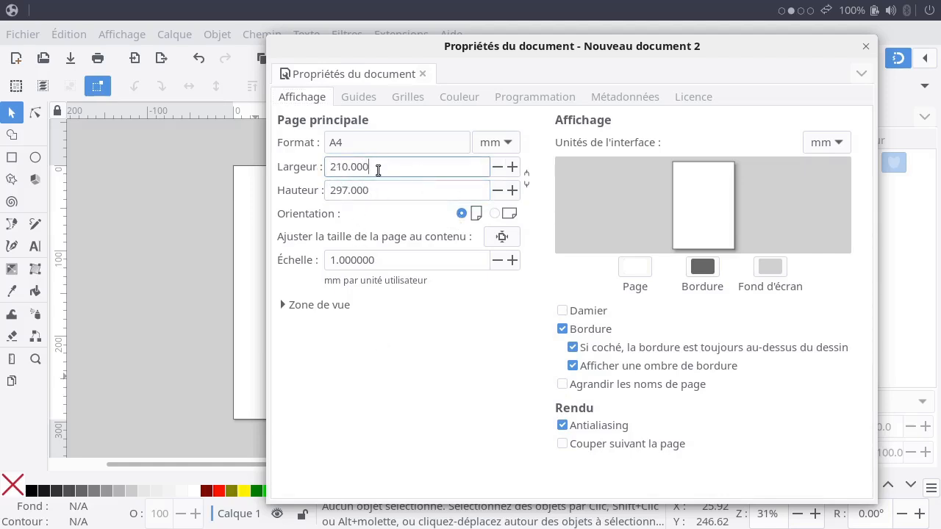
click(509, 145)
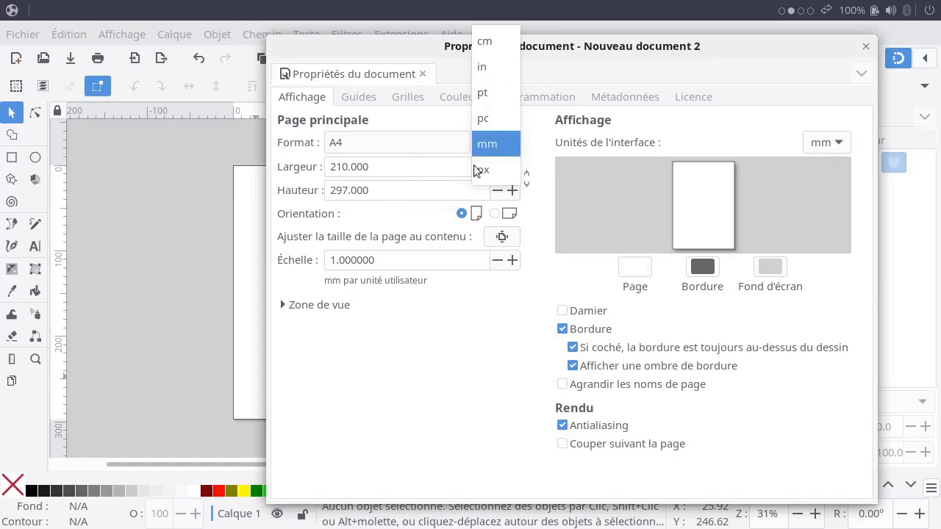
click(441, 346)
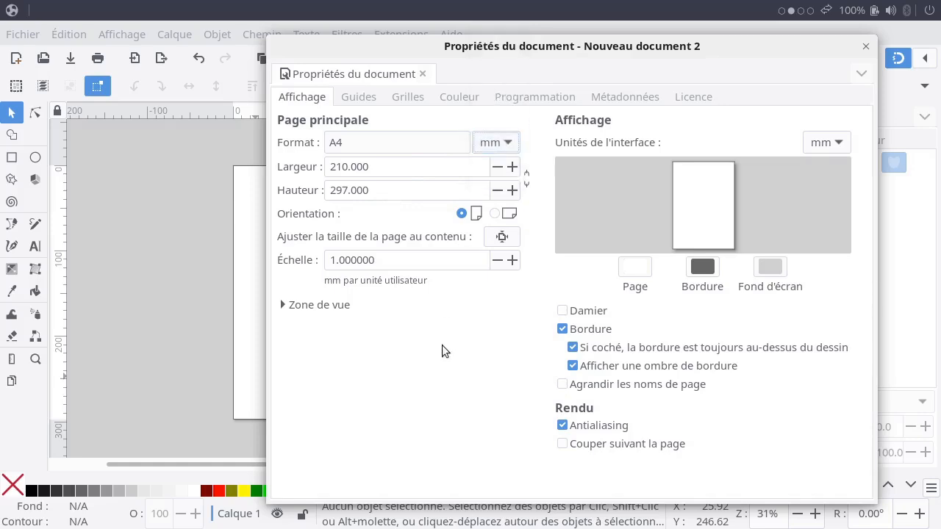
Switch the A4 page to landscape orientation and check the available interface units, keeping millimetres
click(492, 214)
click(462, 215)
click(492, 214)
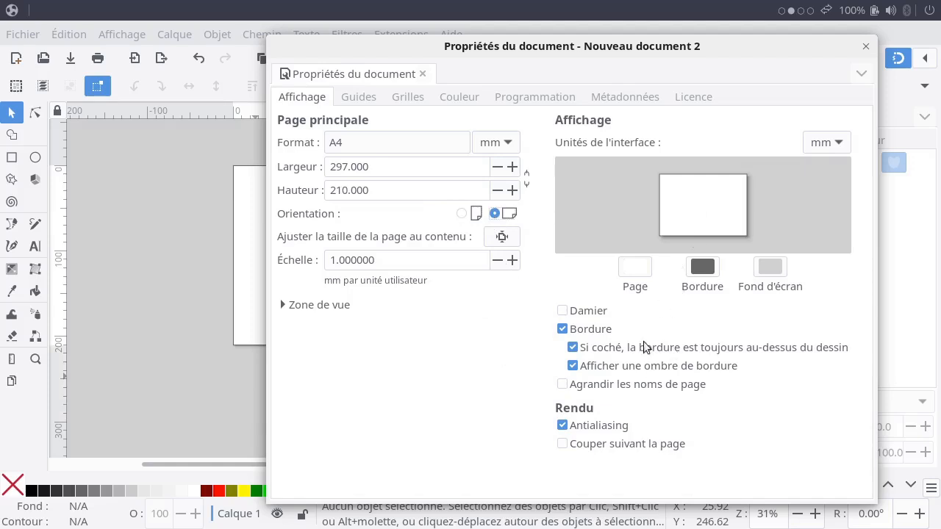
click(838, 144)
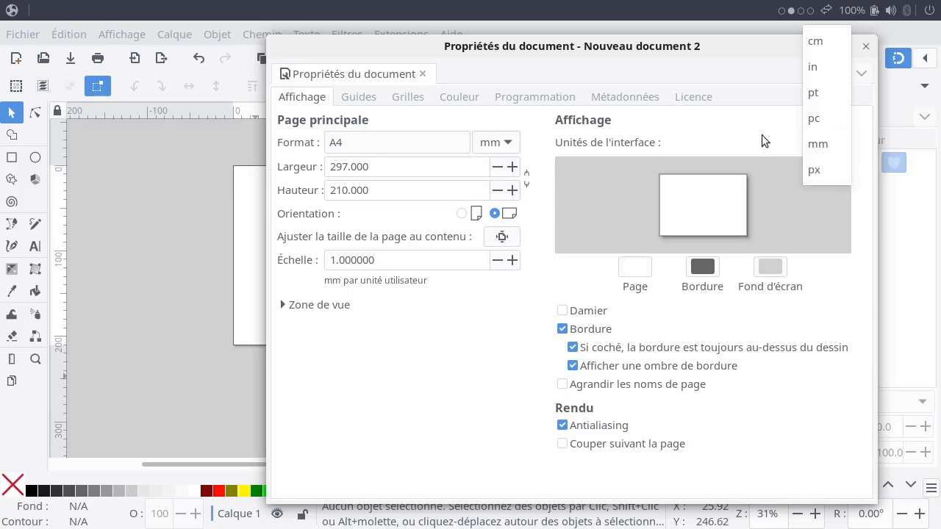
click(743, 133)
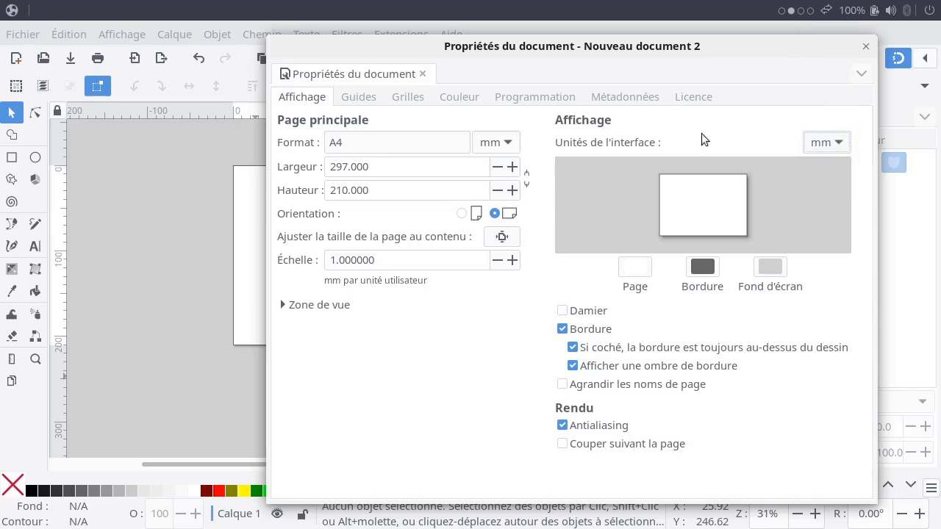
Create a new rectangular grid for the document, moving the properties window to check the grid on the page
click(399, 103)
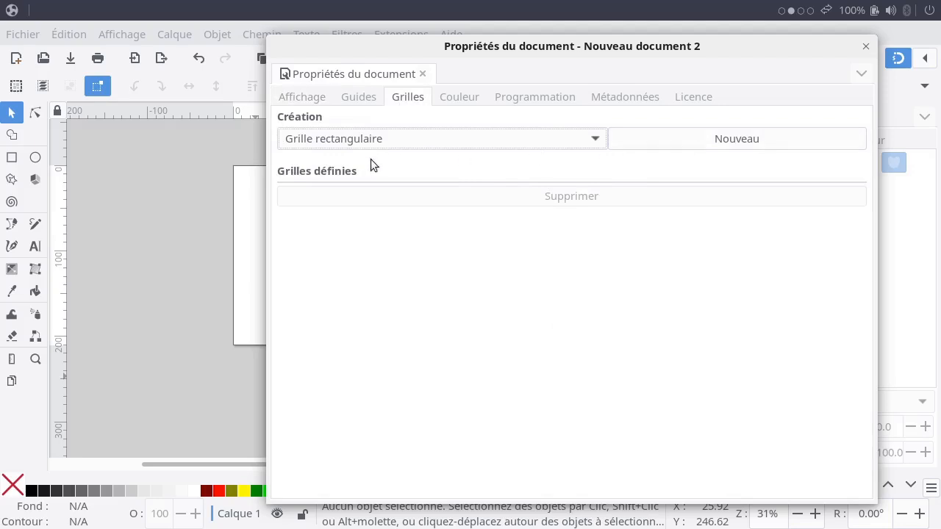
click(685, 142)
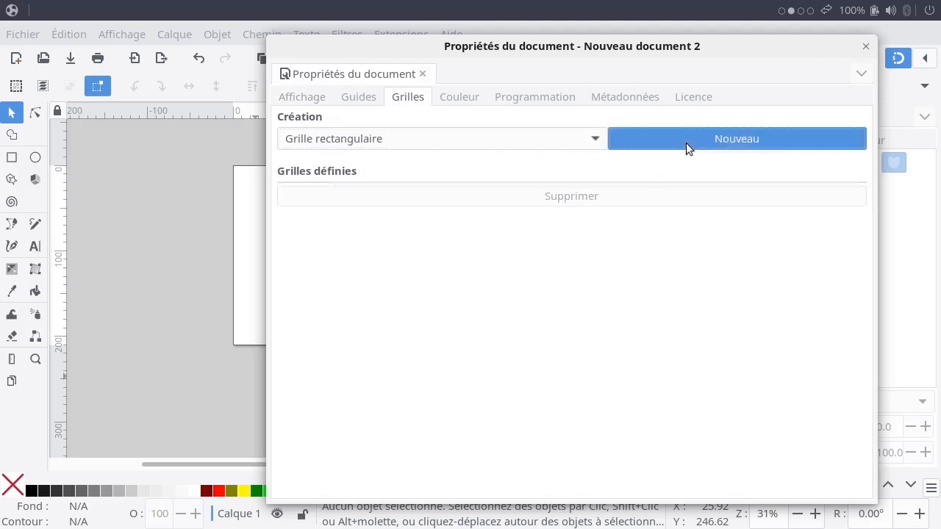
drag(329, 52, 490, 56)
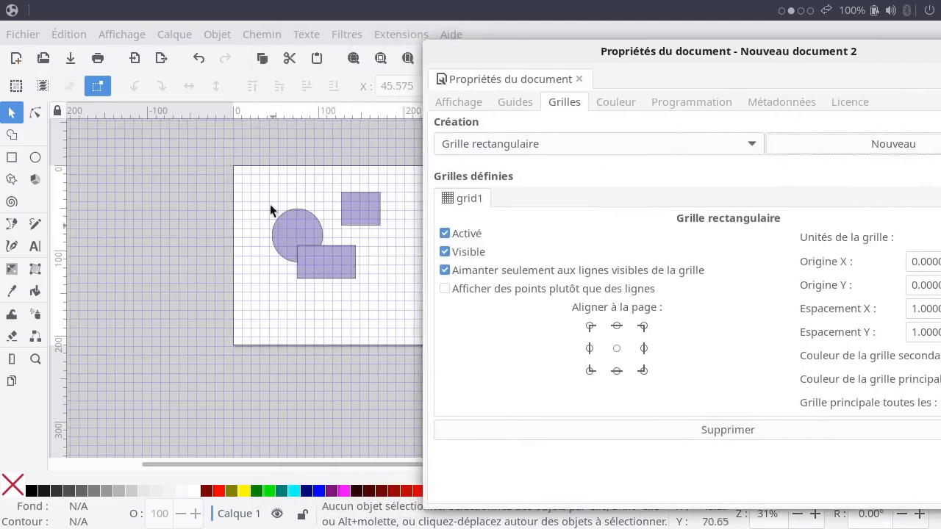
drag(755, 55, 649, 49)
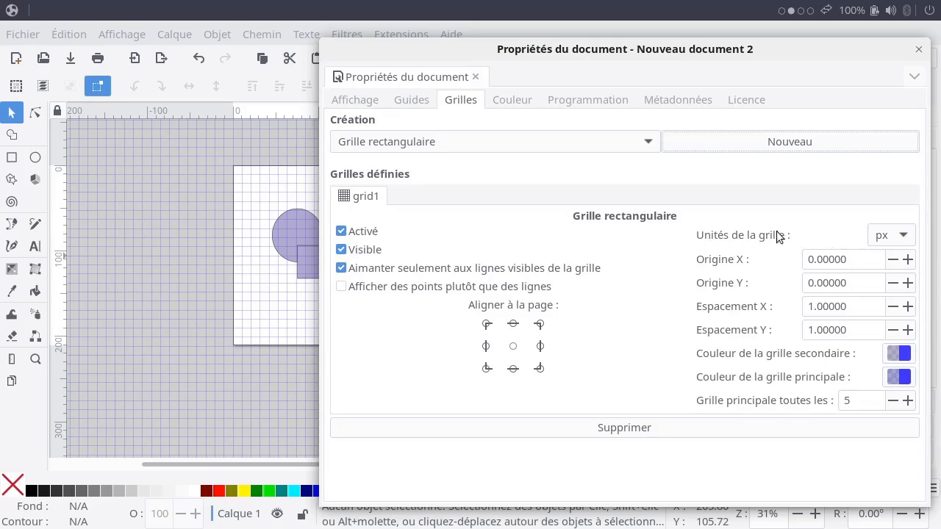
Set the rectangular grid's units to mm with 5 mm spacing in X and Y, and make the grid invisible
click(881, 236)
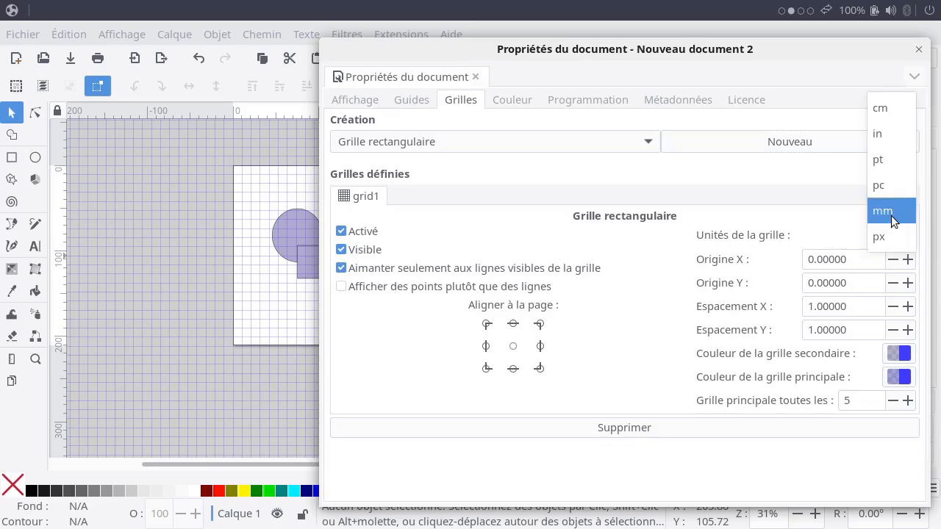
click(891, 214)
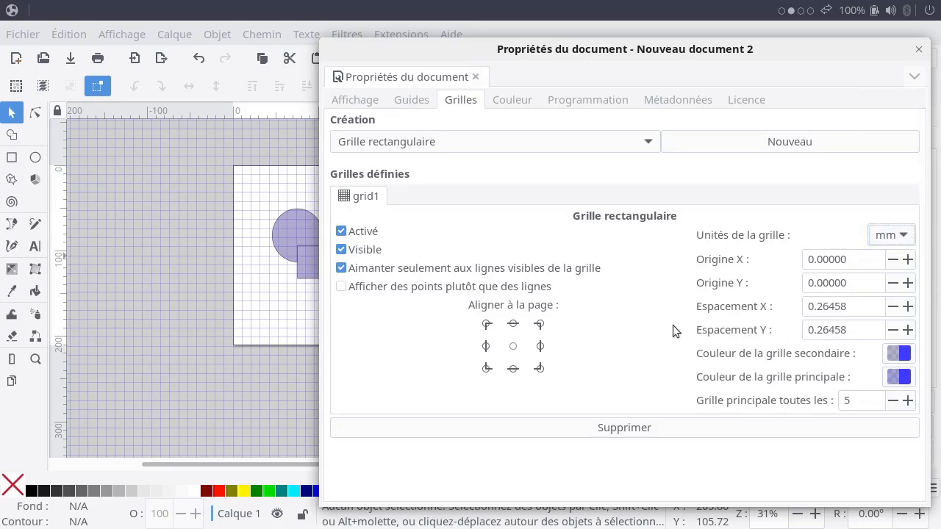
triple_click(864, 310)
text(5)
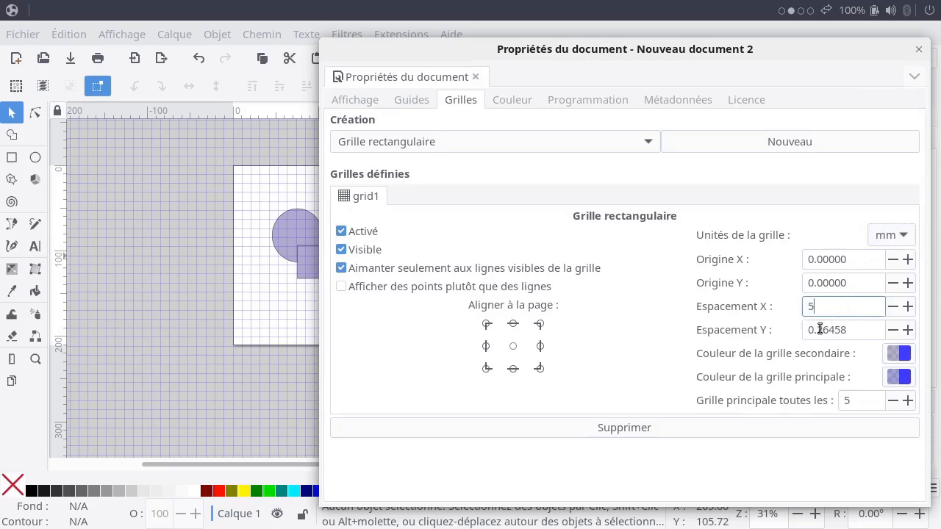
key(Tab)
text(5)
click(851, 285)
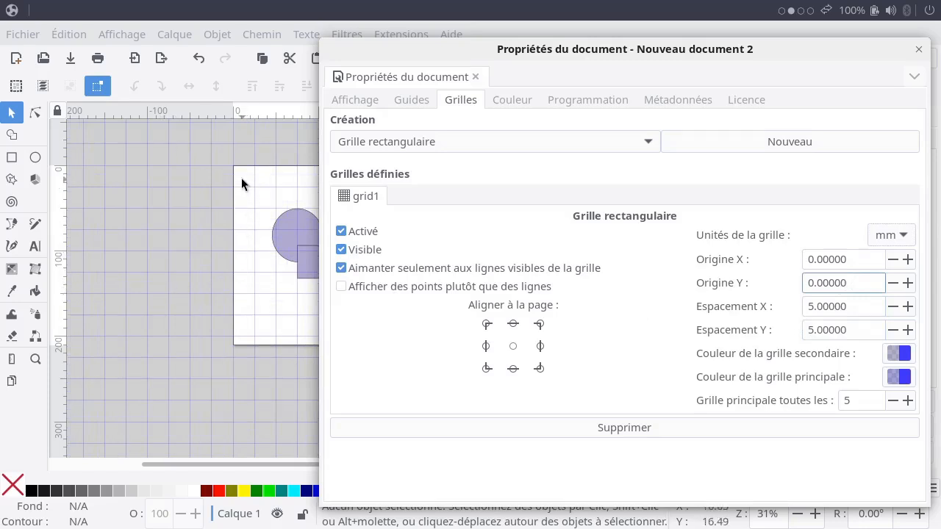
drag(266, 254, 150, 262)
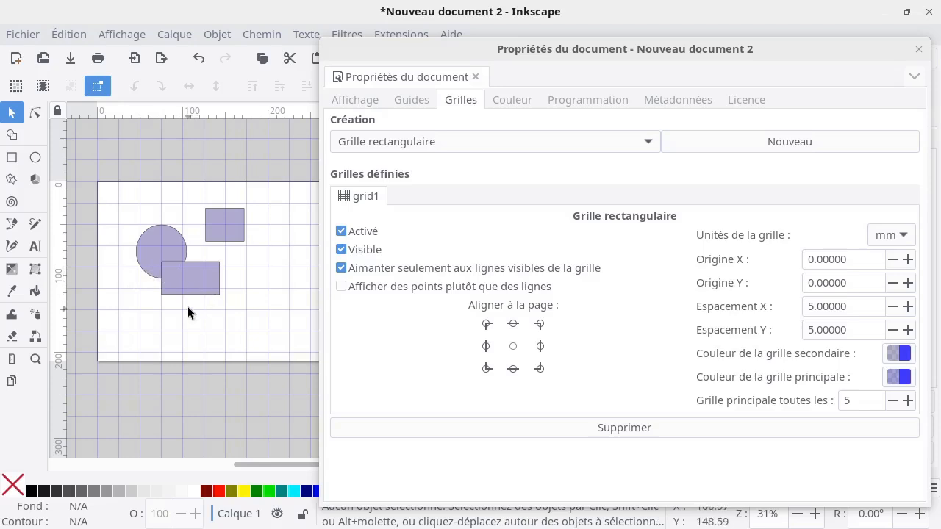
click(354, 251)
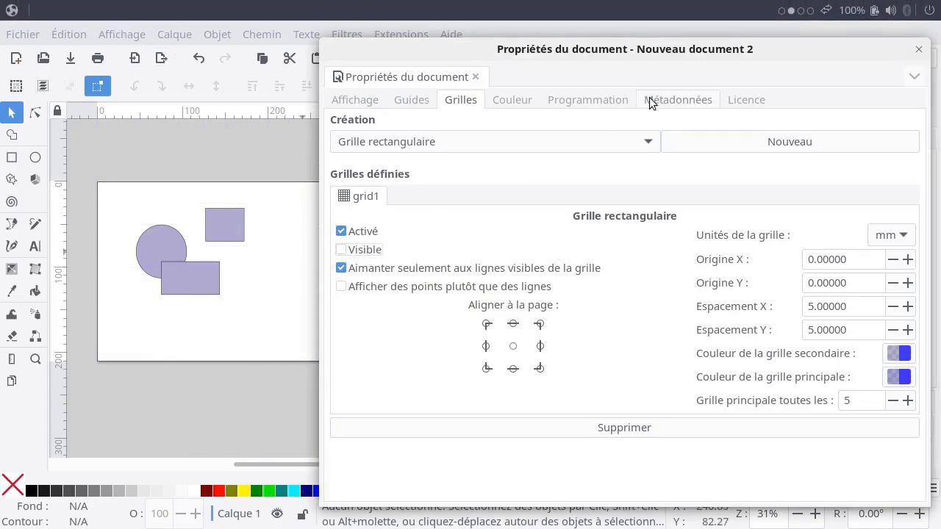
Examine the document's guide settings, switching the lock for all guides on and back off
click(411, 104)
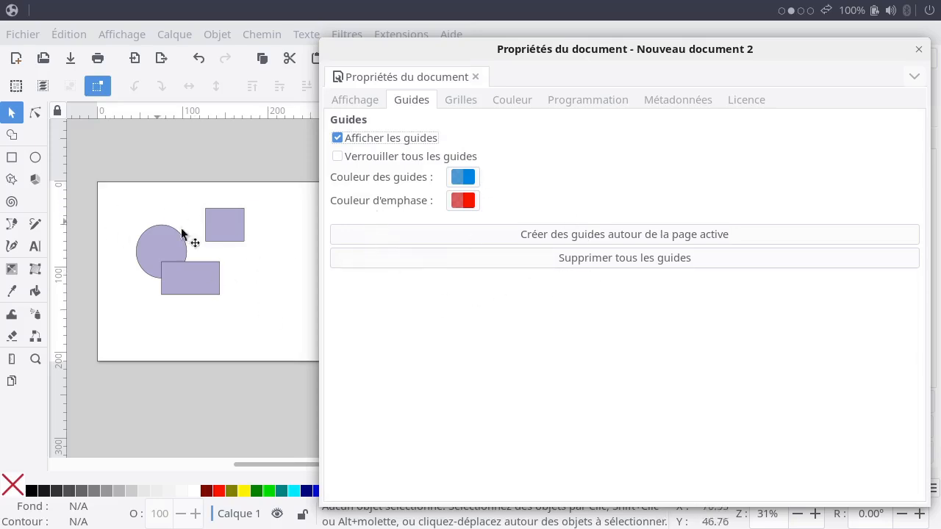
click(370, 156)
click(370, 157)
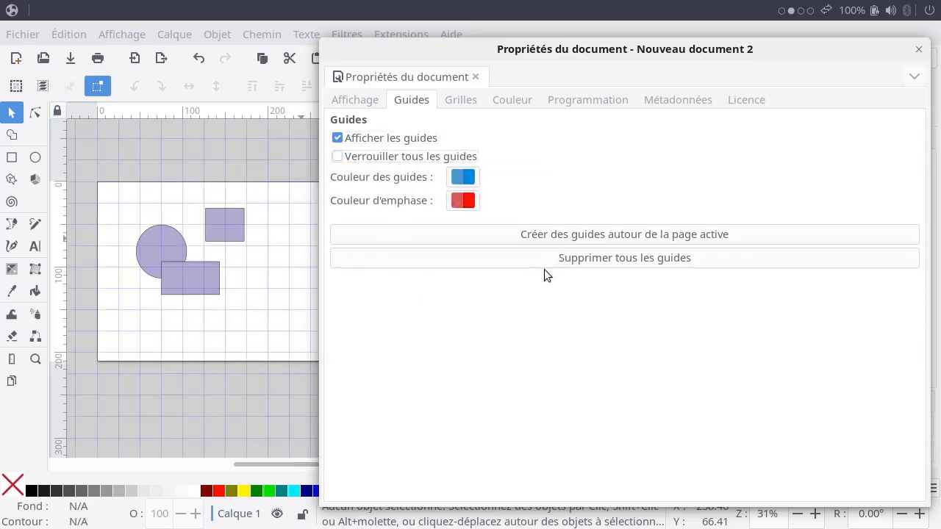
Hide the rectangular grid again in the grid settings and close the document properties
click(462, 99)
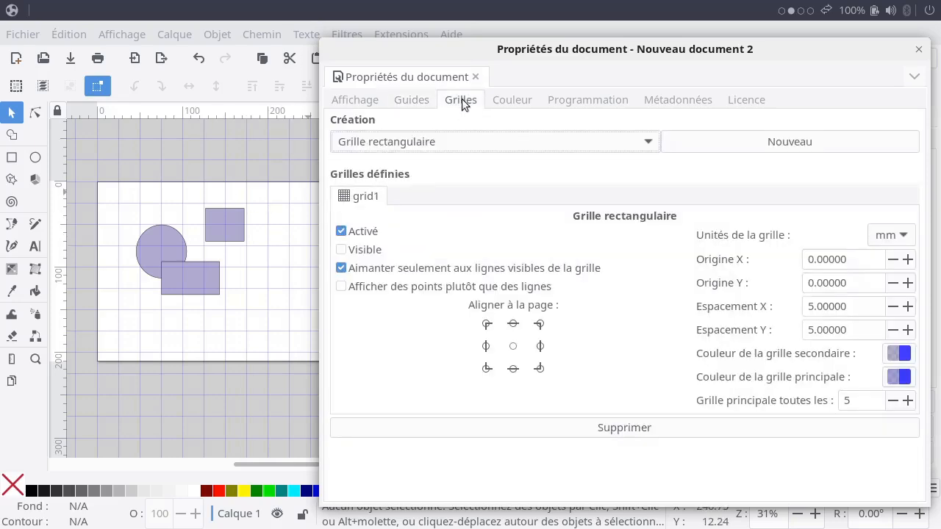
click(370, 249)
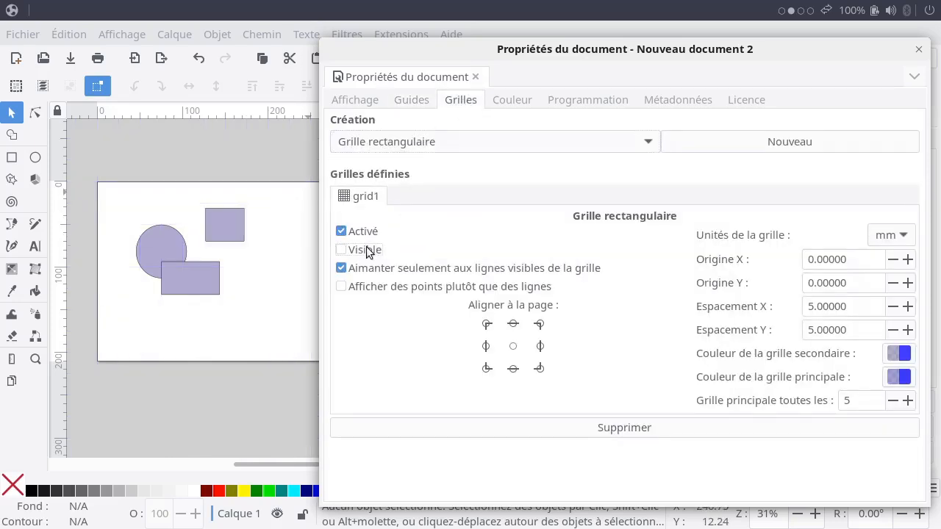
click(917, 51)
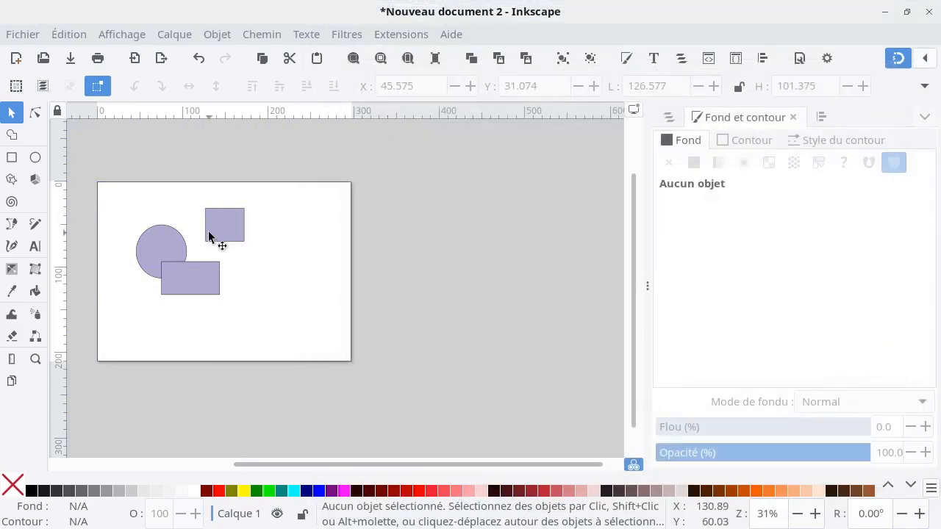
Check the display option for the rulers and place a horizontal guide across the page at Y 25 mm
scroll(269, 214, left, 4)
scroll(269, 214, down, 1)
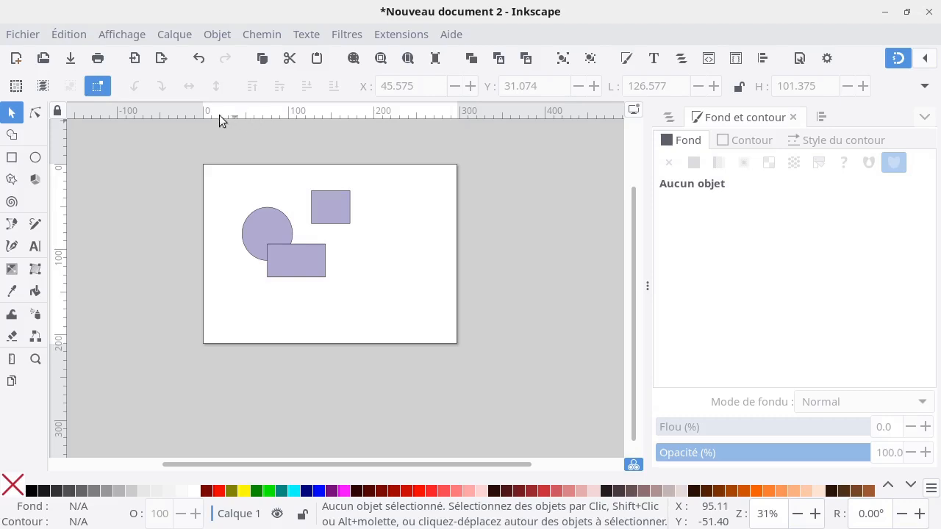
click(123, 35)
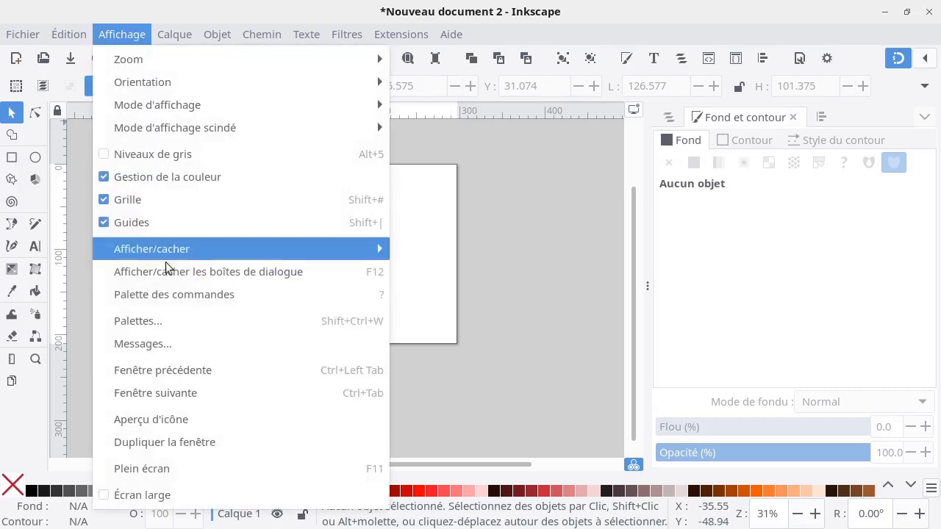
mouse_move(169, 249)
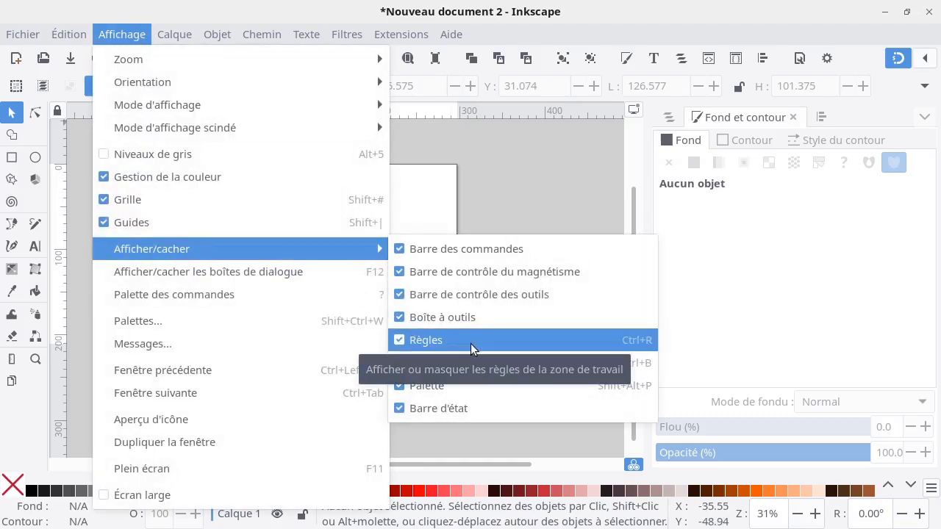
click(127, 36)
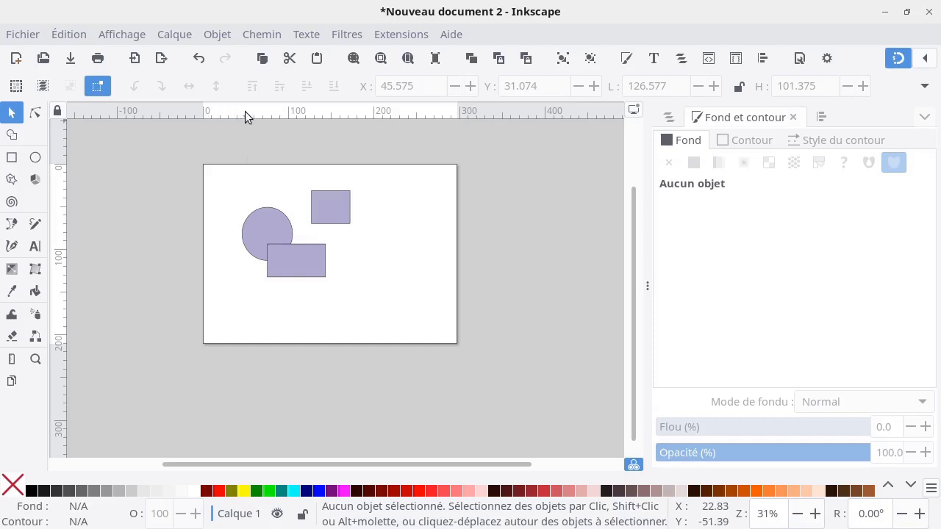
drag(227, 114, 204, 181)
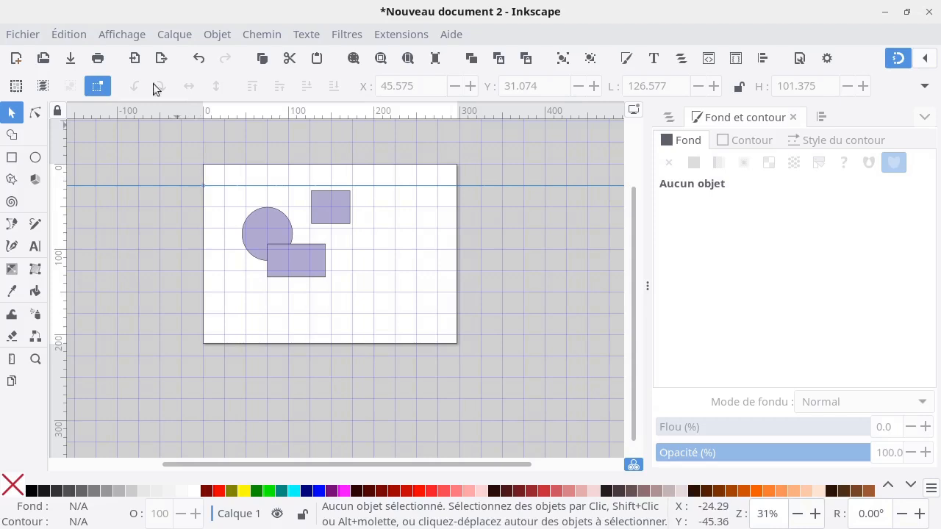
Turn off the grid display for the canvas
click(116, 36)
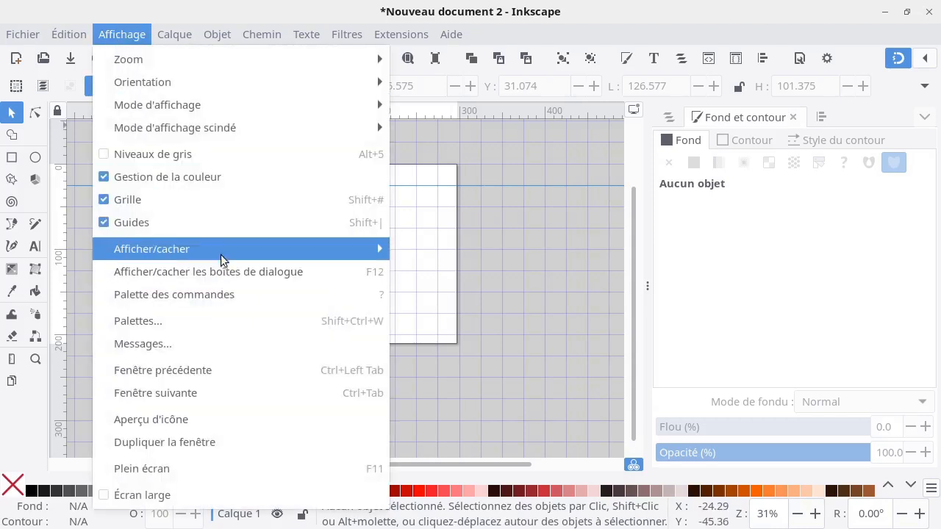
click(127, 200)
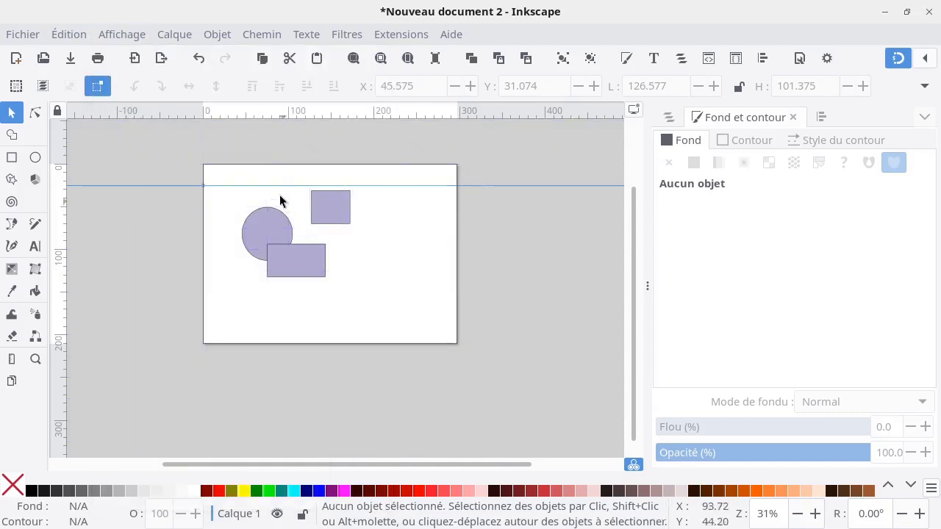
Move the horizontal guide to Y 15 mm in its guide line settings
double_click(205, 187)
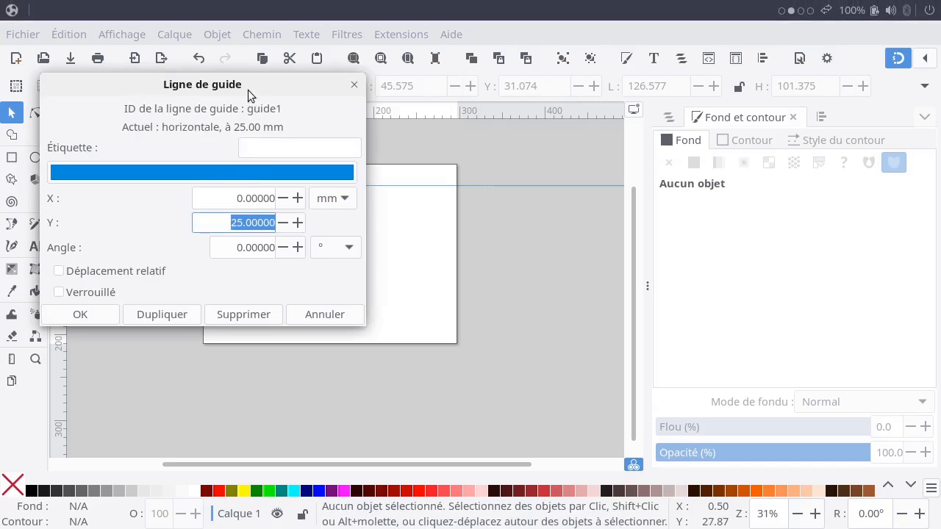
drag(248, 93, 562, 105)
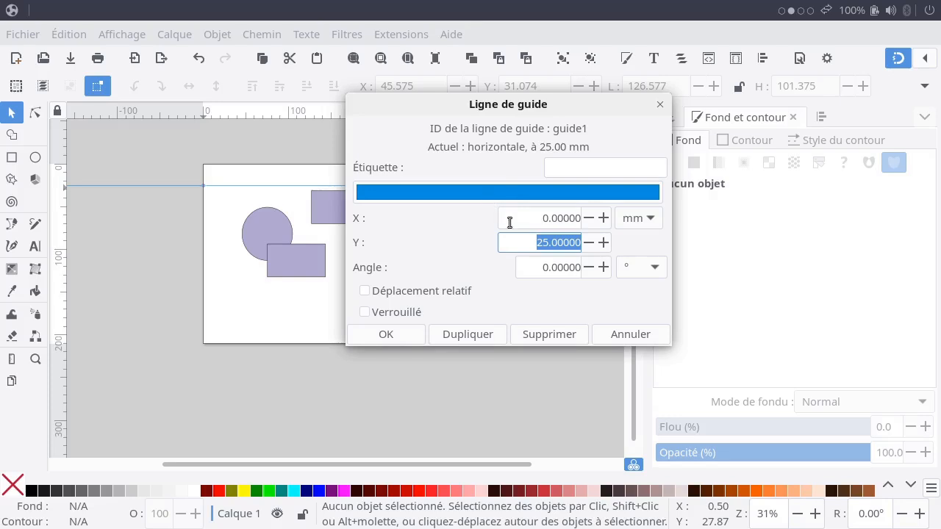
click(539, 219)
double_click(541, 218)
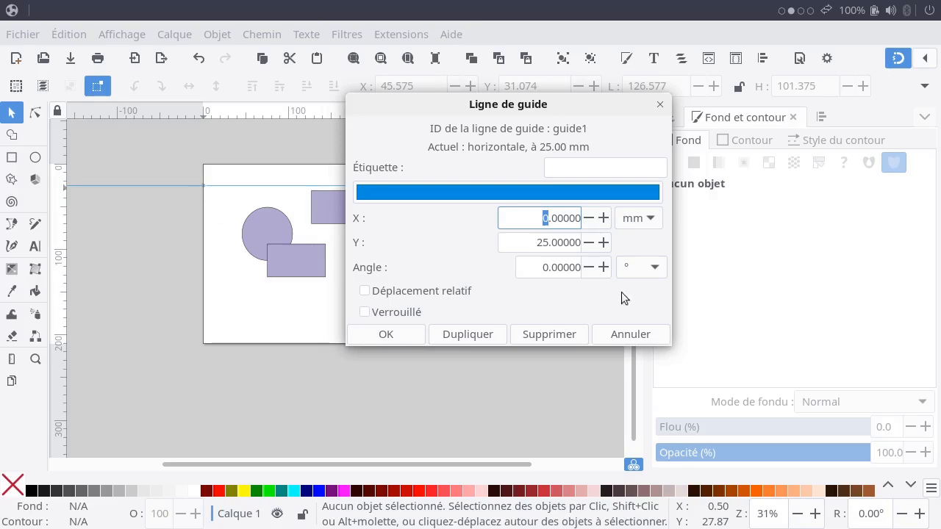
click(543, 244)
key(BackSpace)
text(1)
key(Tab)
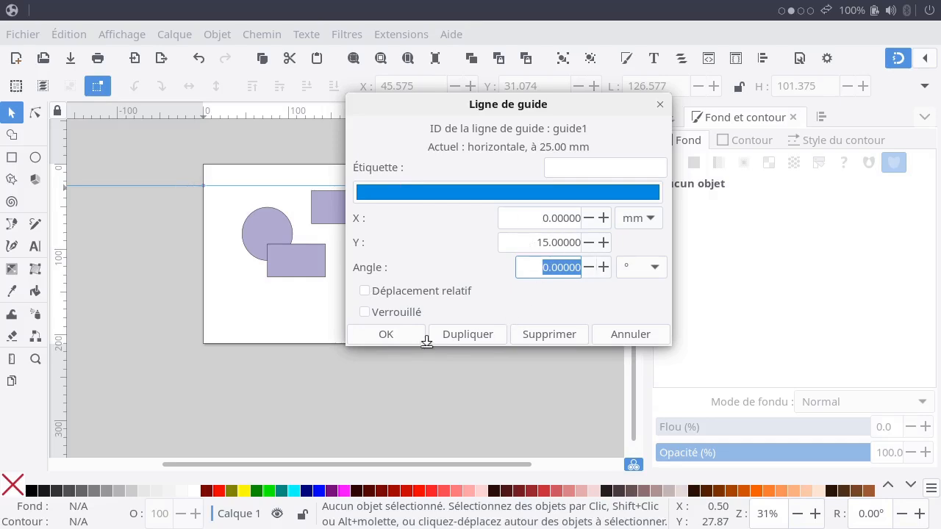
click(393, 336)
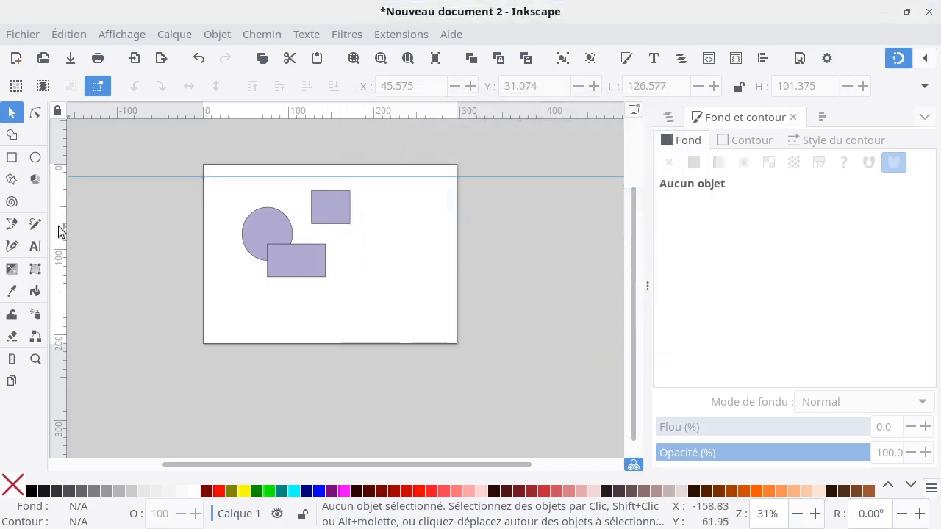
Add a vertical guide near the page's right edge and set its X position to 282 mm
drag(57, 226, 439, 166)
double_click(439, 166)
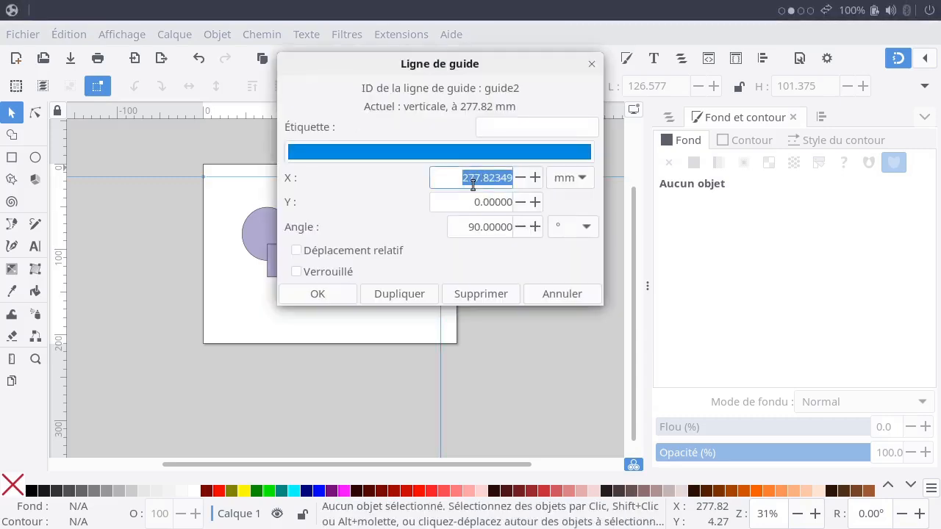
drag(466, 227, 514, 225)
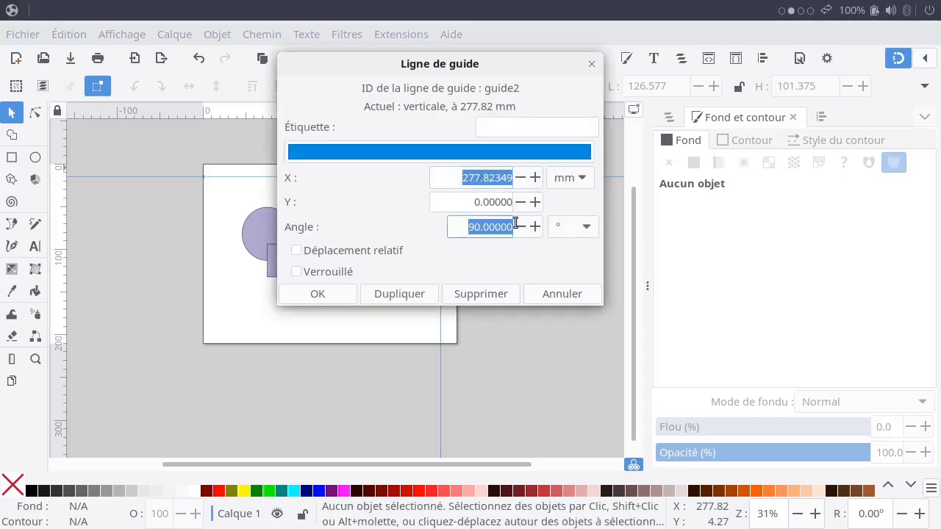
double_click(460, 178)
drag(415, 68, 651, 178)
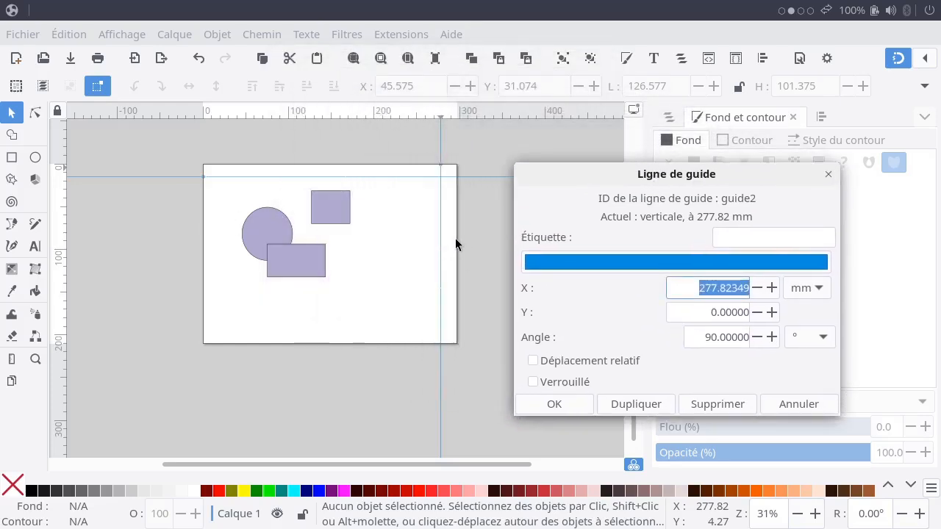
drag(704, 287, 762, 293)
text(8)
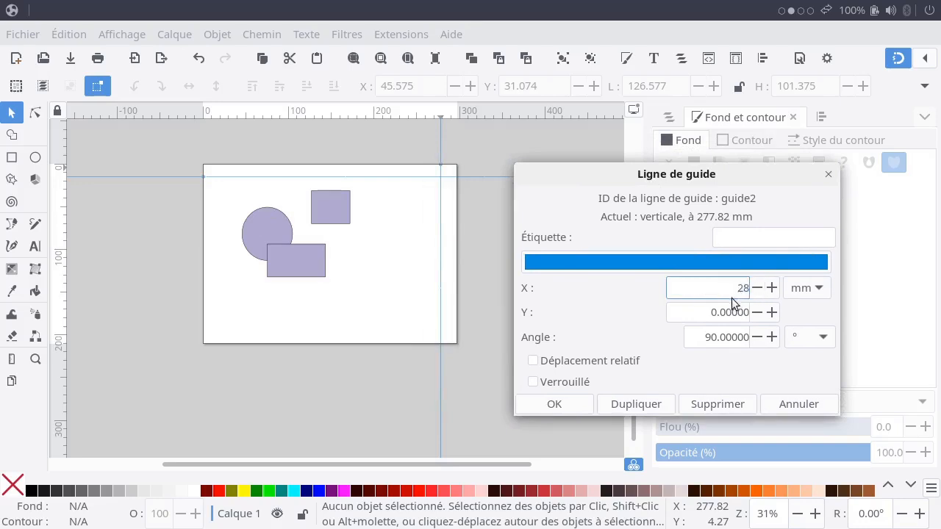
text(2)
click(707, 313)
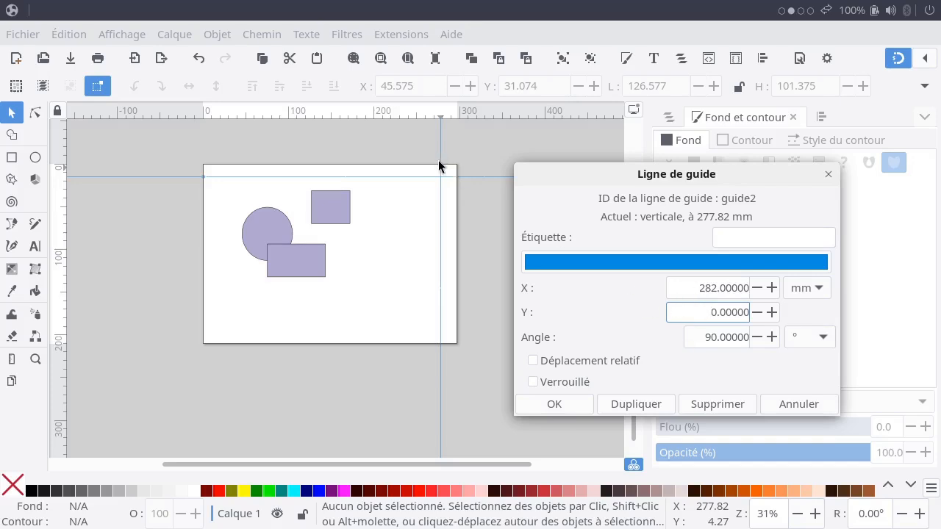
click(562, 403)
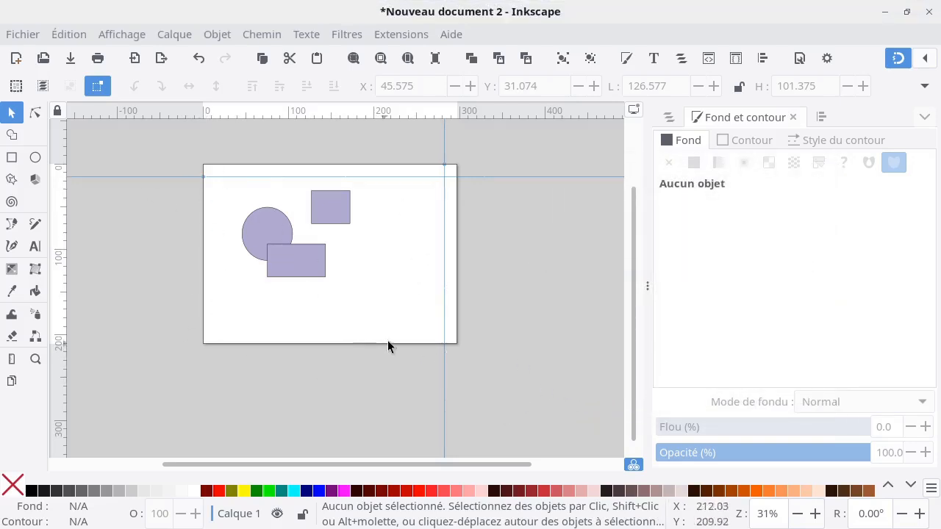
Delete the vertical guide and the horizontal guide from the page
right_click(443, 171)
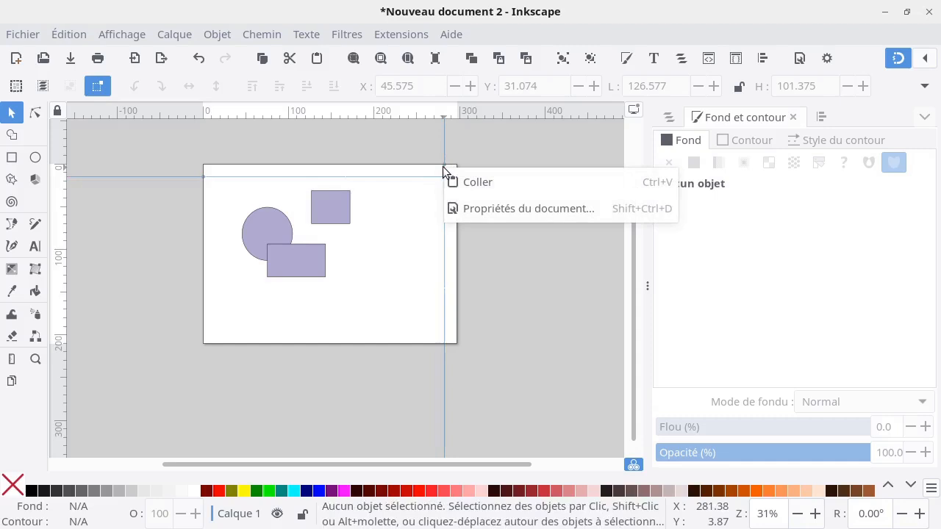
click(444, 165)
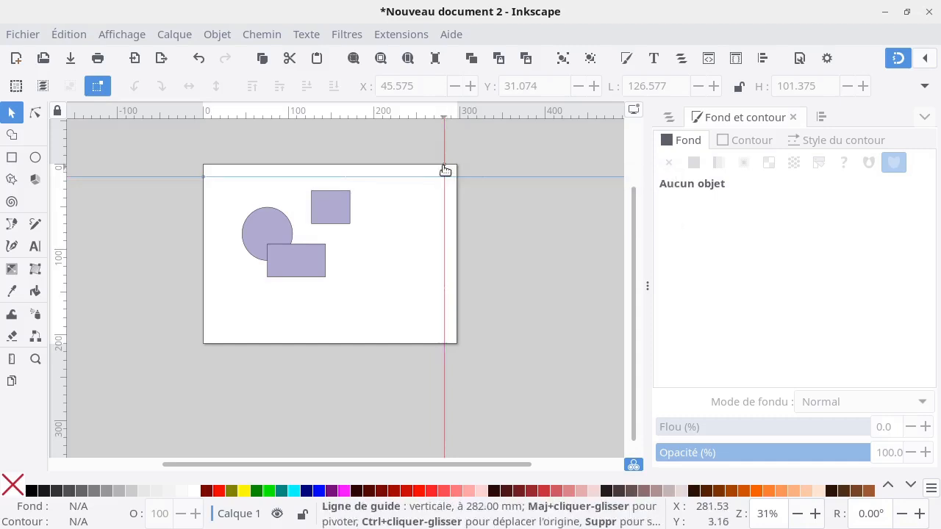
key(Delete)
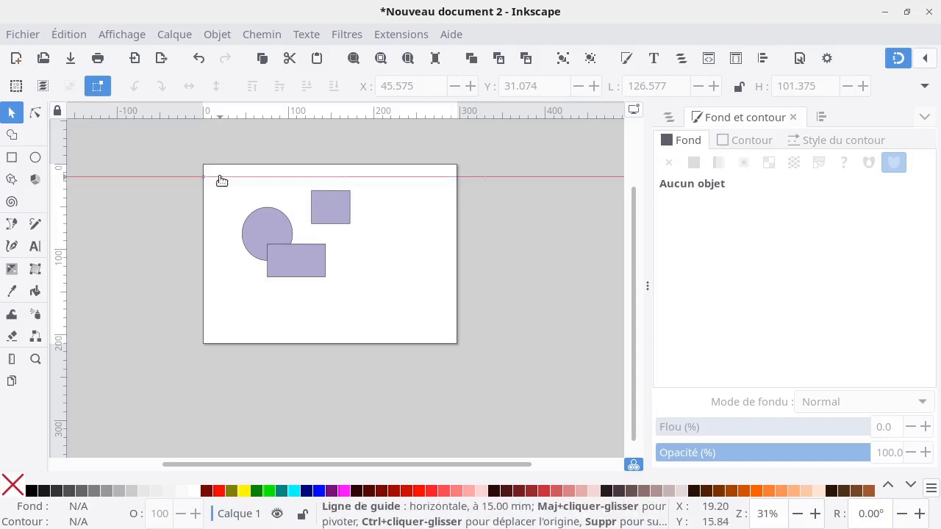
key(Delete)
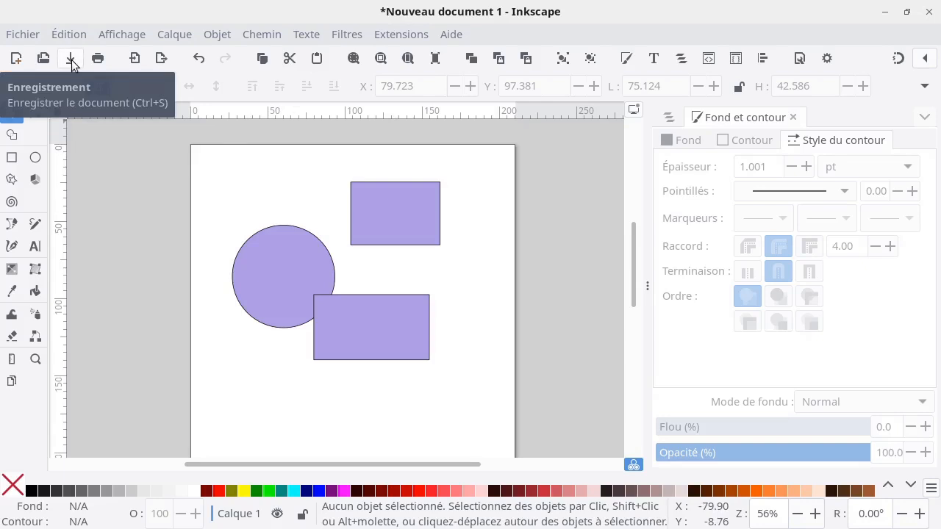
Save the drawing as dessin.pdf in the exemples-cartes folder, using Portable Document Format, version PDF 1.5, with texts converted to paths
click(36, 36)
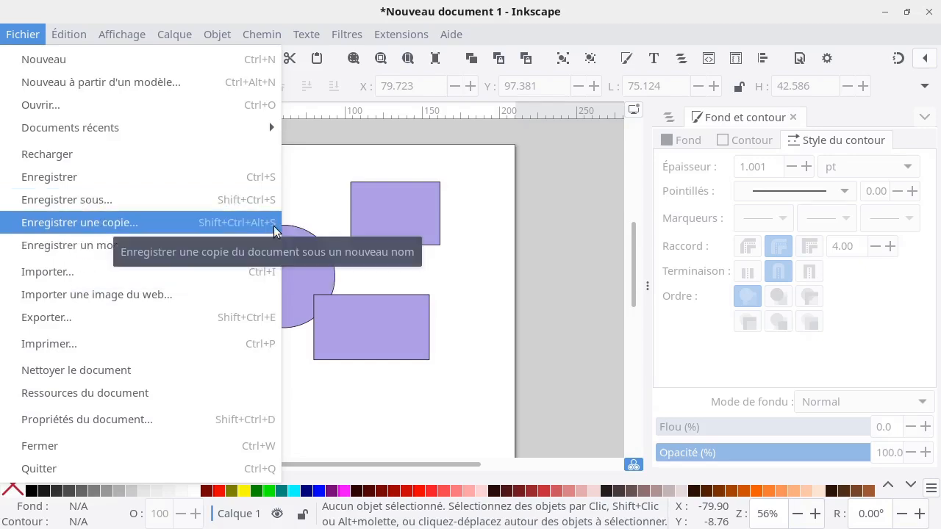
click(210, 178)
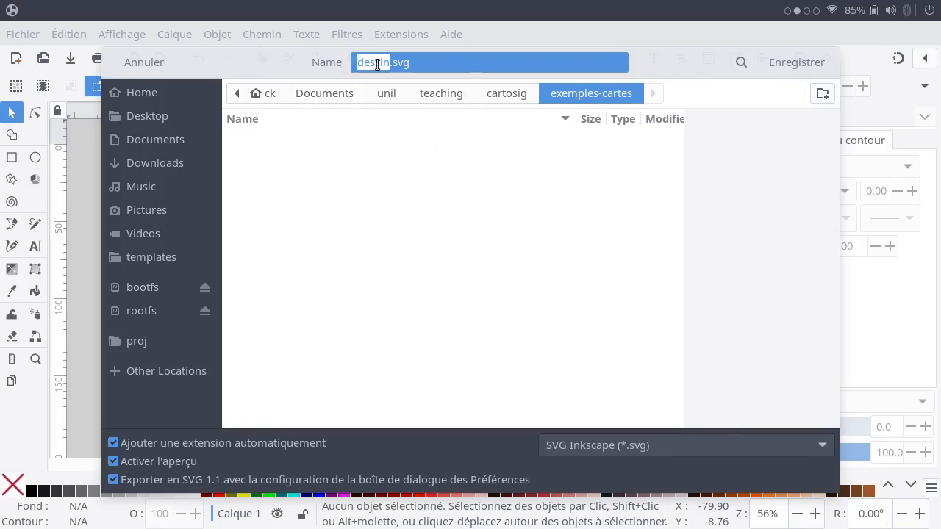
drag(667, 60, 613, 58)
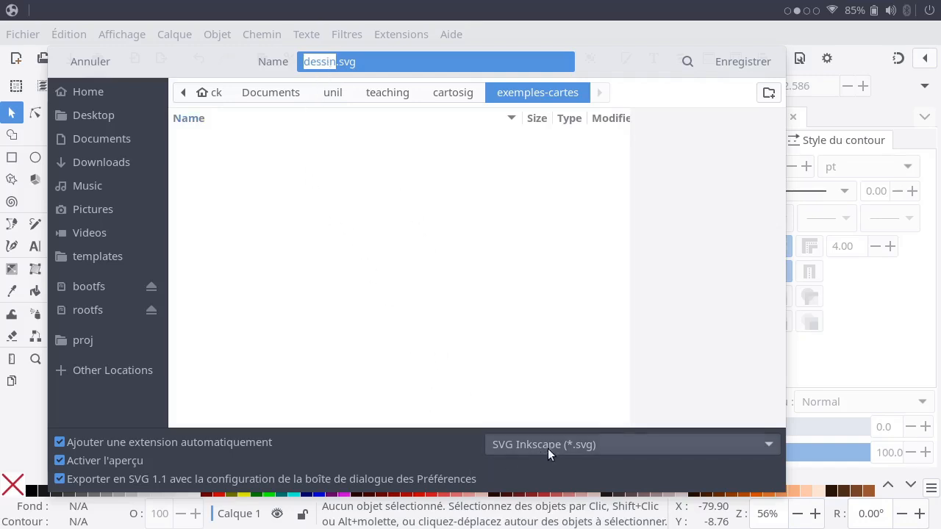
click(585, 448)
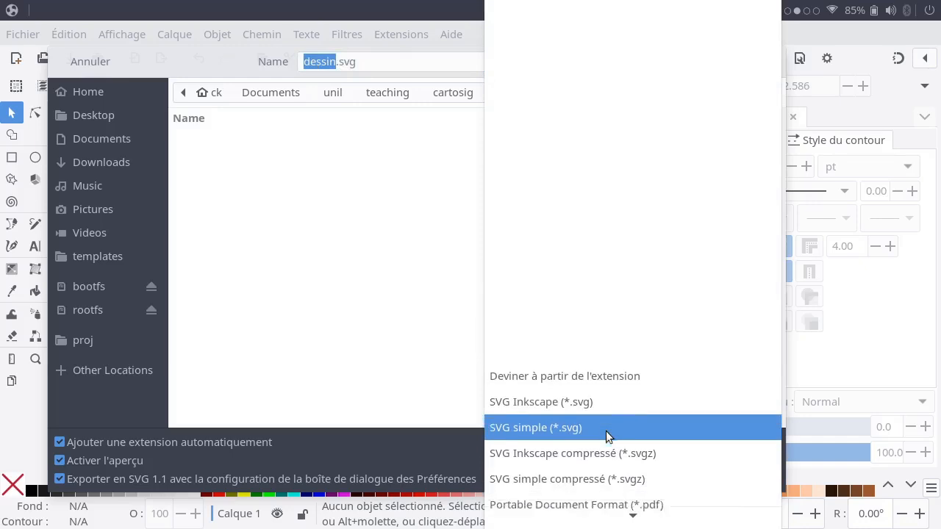
scroll(605, 430, down, 5)
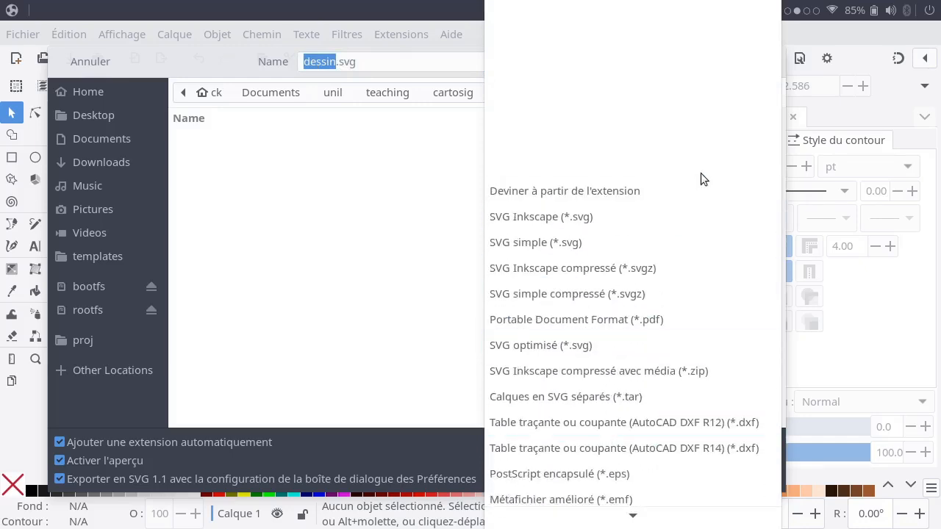
scroll(659, 238, down, 3)
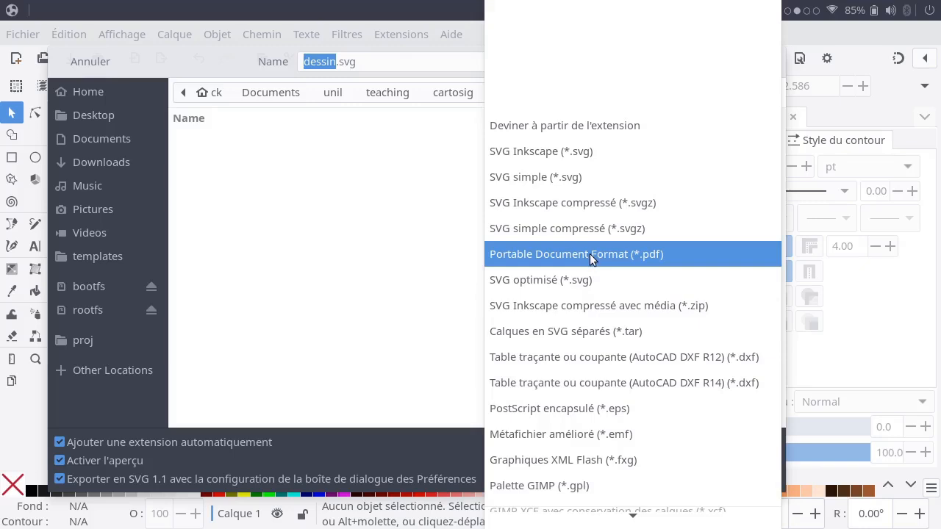
click(590, 253)
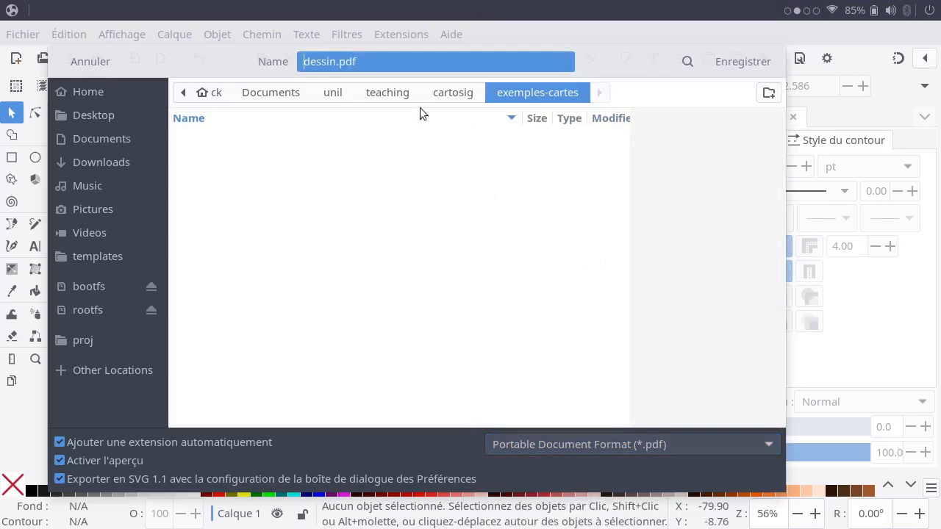
click(599, 444)
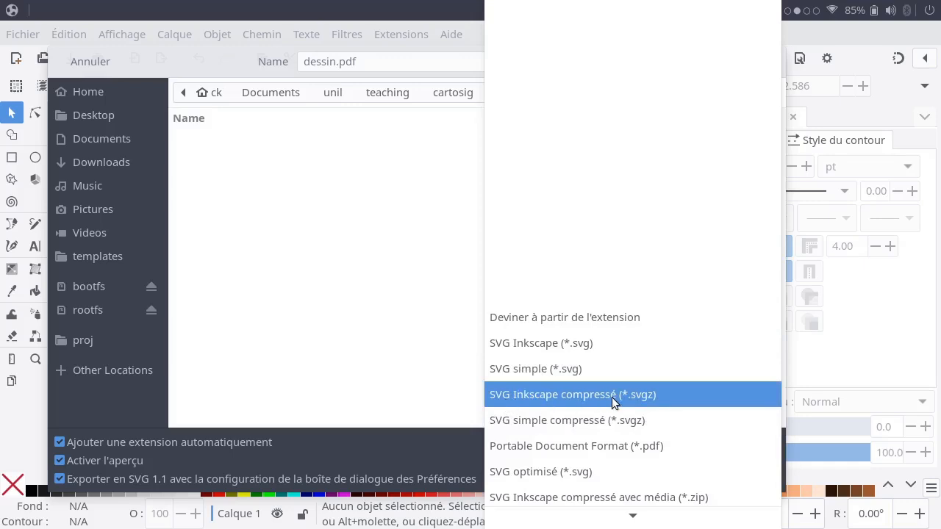
click(565, 446)
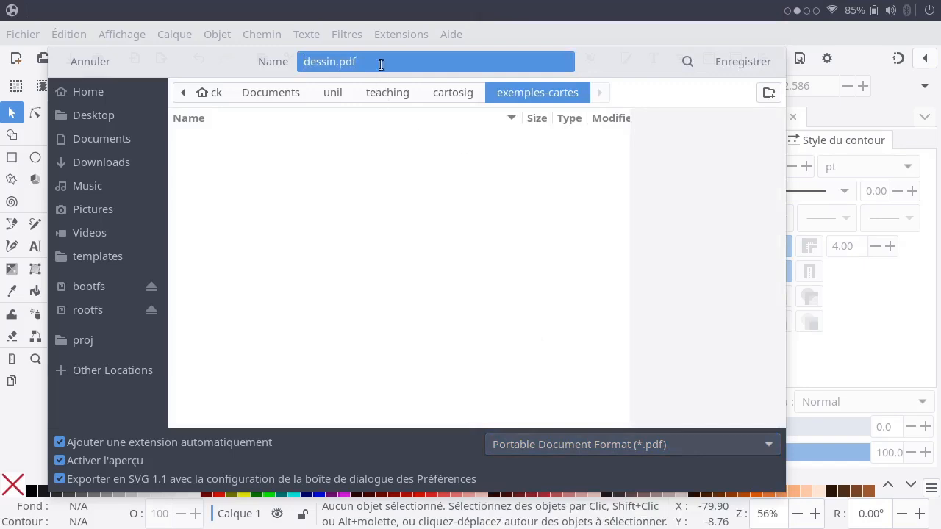
click(742, 65)
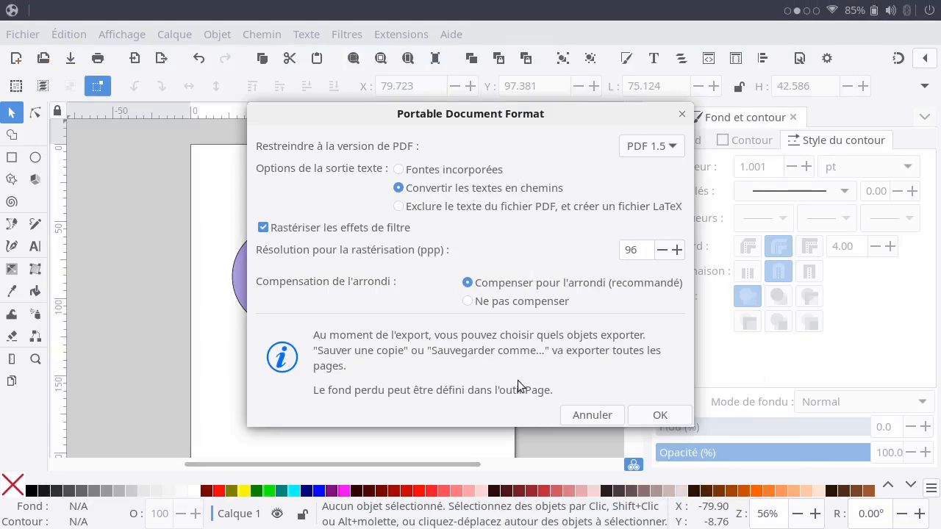
click(657, 416)
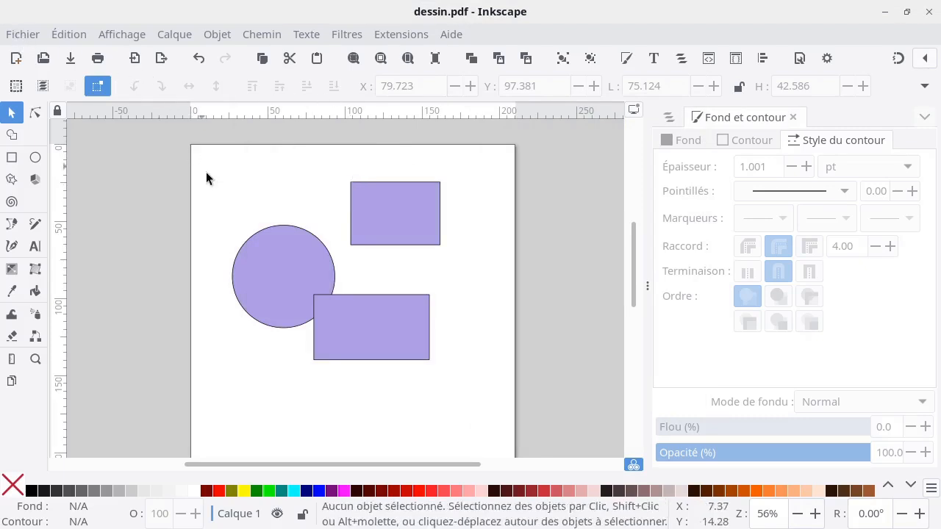
Check the circle and the two rectangles by selecting each in turn, and clear the selection
click(291, 272)
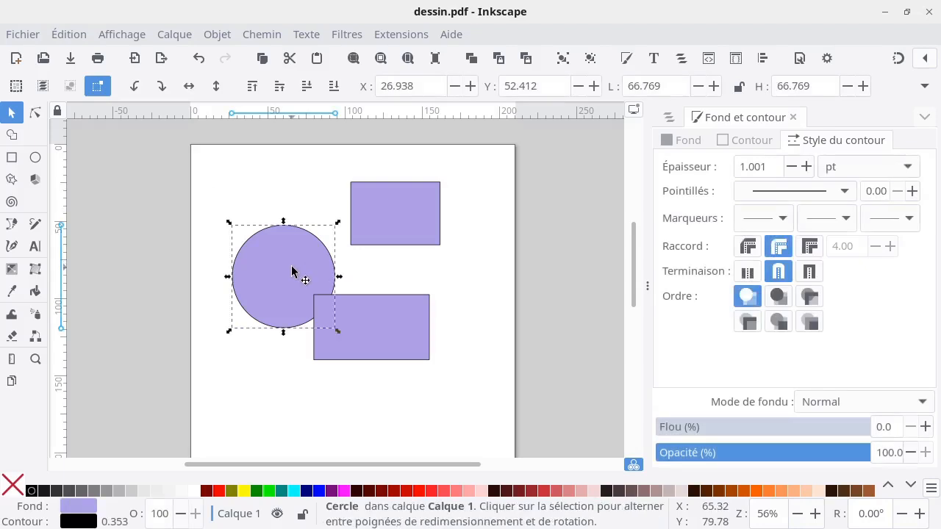
click(407, 230)
click(357, 316)
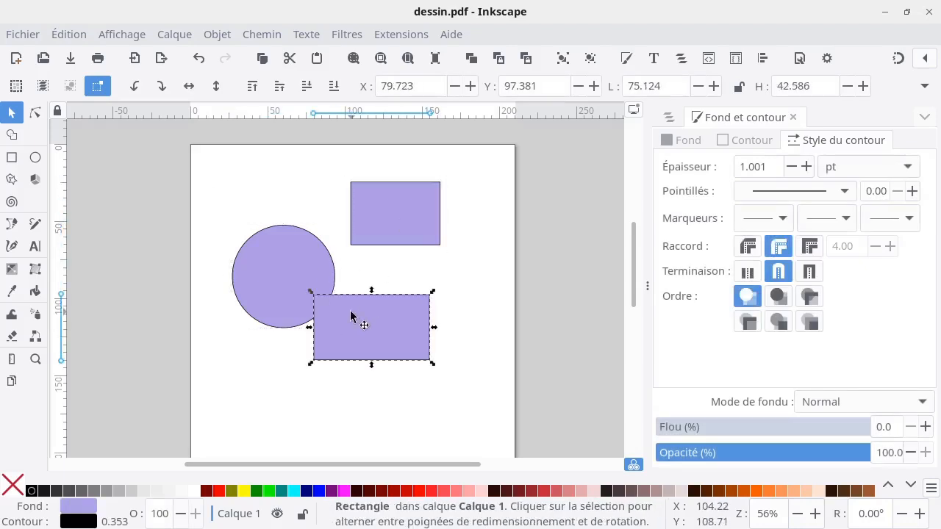
key(Escape)
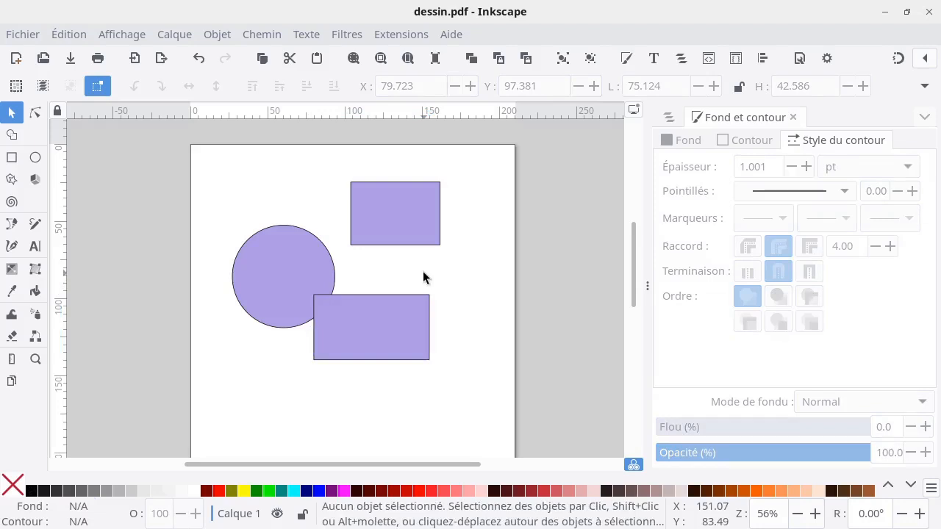
click(16, 34)
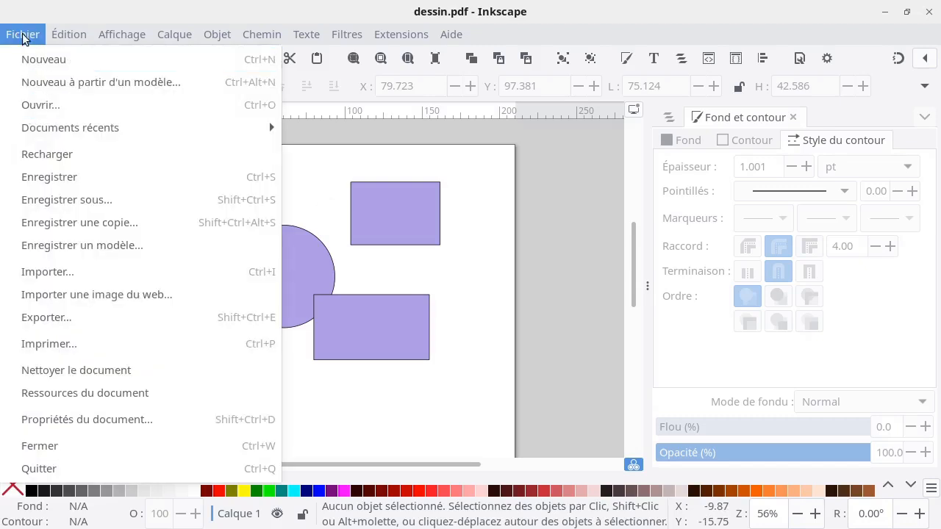
click(23, 37)
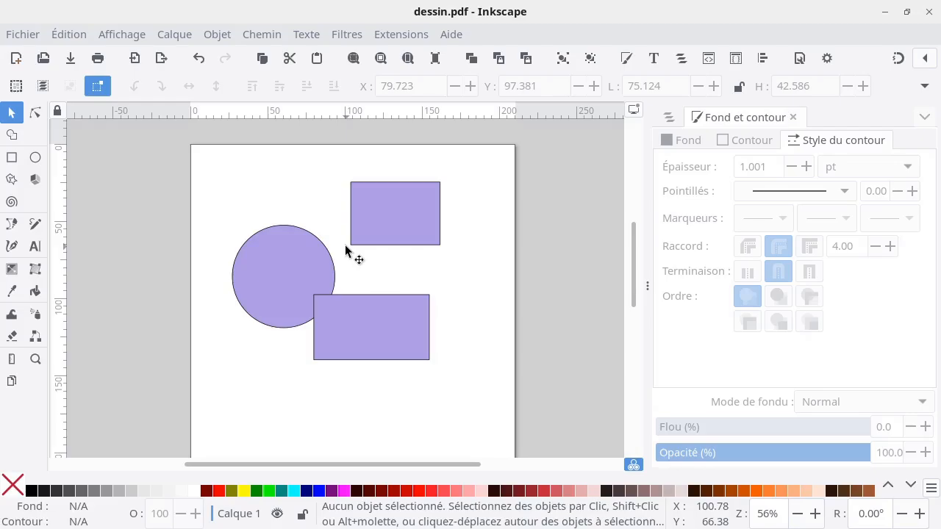
key(alt+Tab)
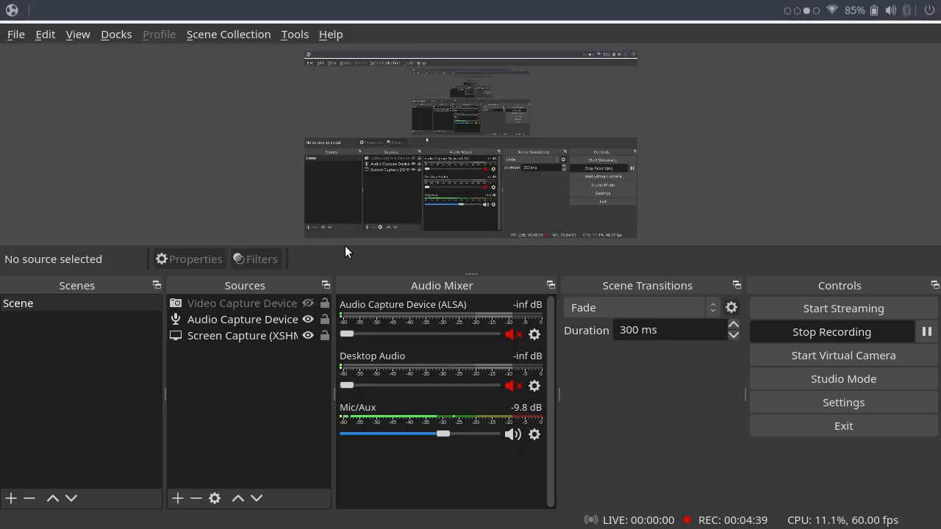